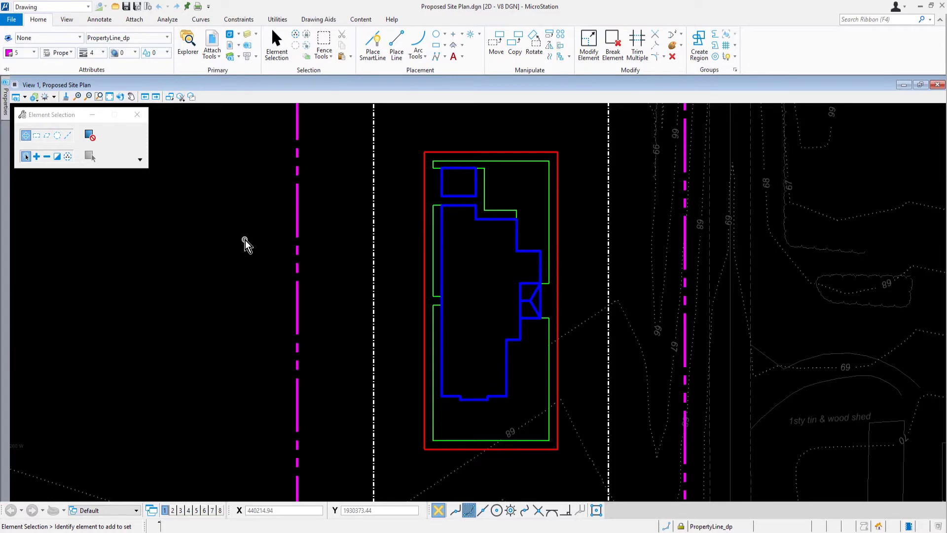
Switch the active level from PropertyLine_dp to Curb by filtering the level list for CURB.
left_click(159, 42)
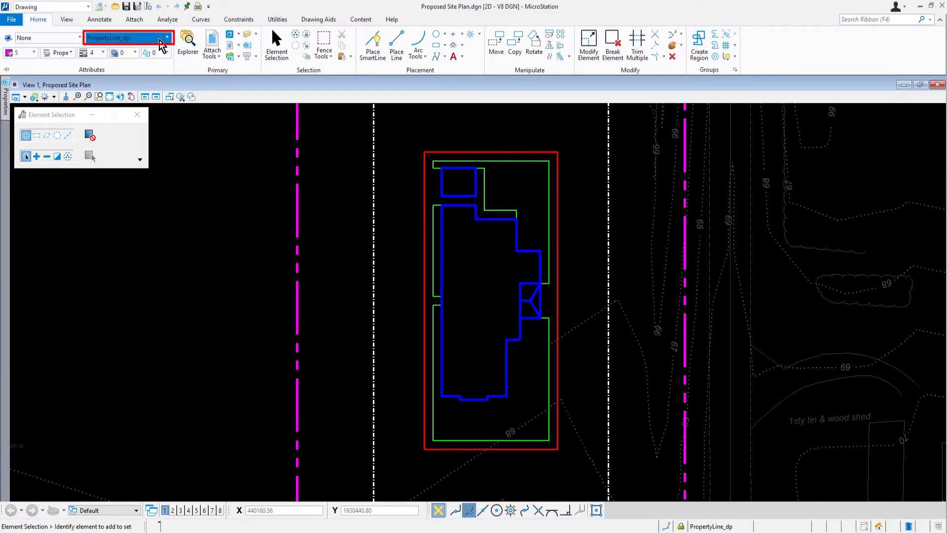
left_click(160, 41)
type("CURB")
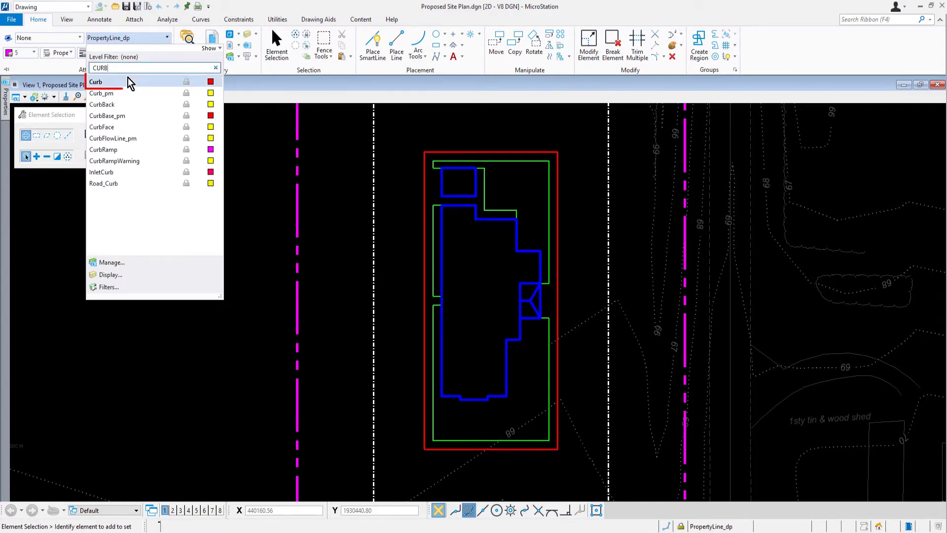
left_click(128, 80)
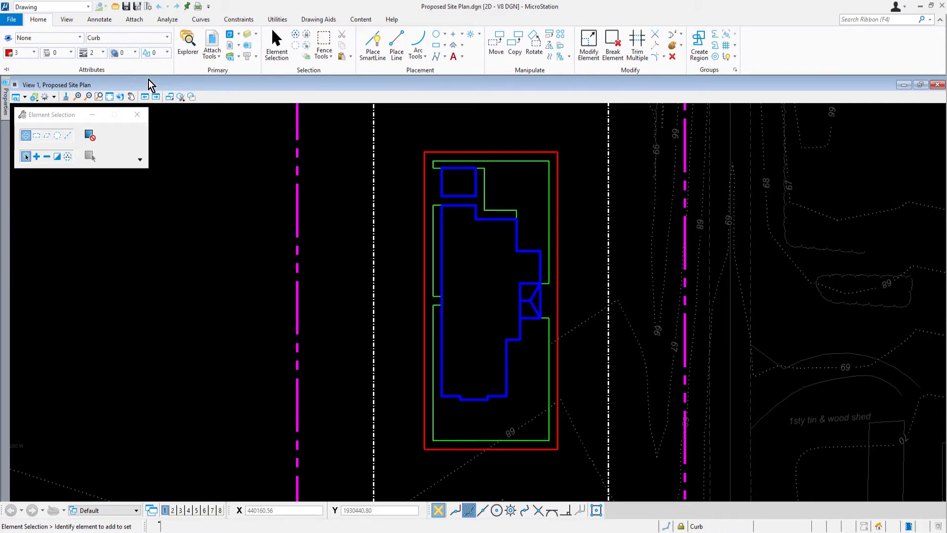
Start Copy Parallel with Miter corner mode and a 12.00 offset distance.
left_click(548, 59)
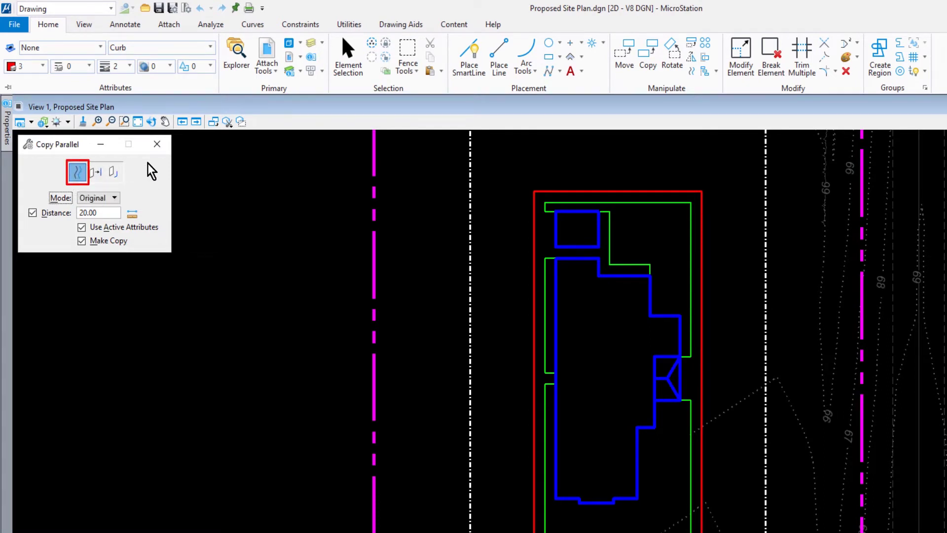
left_click(115, 197)
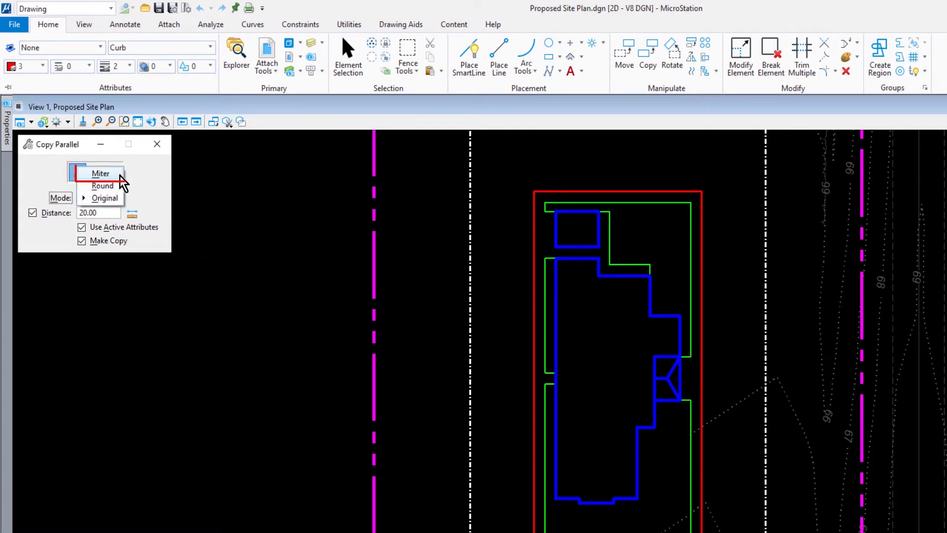
left_click(121, 174)
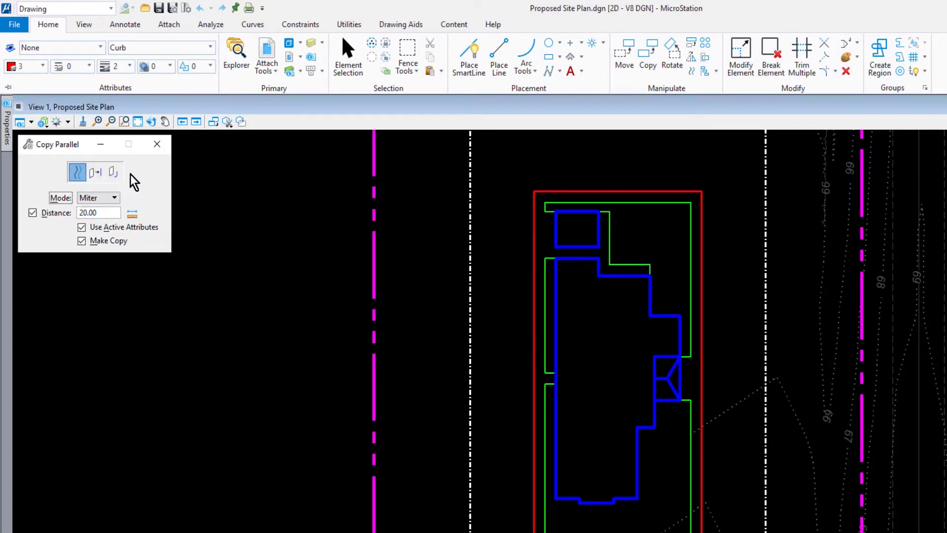
double_click(110, 212)
type("12")
key("Tab")
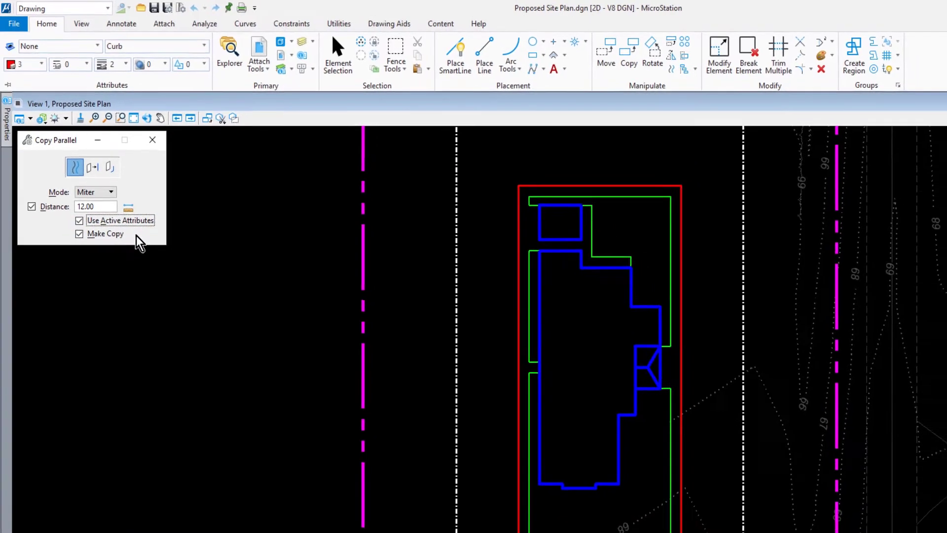
Offset a red curb copy 12.00 inside the left dashed boundary line.
mouse_move(422, 486)
middle_mouse_down()
mouse_move(427, 469)
mouse_move(385, 365)
mouse_move(348, 351)
middle_mouse_up()
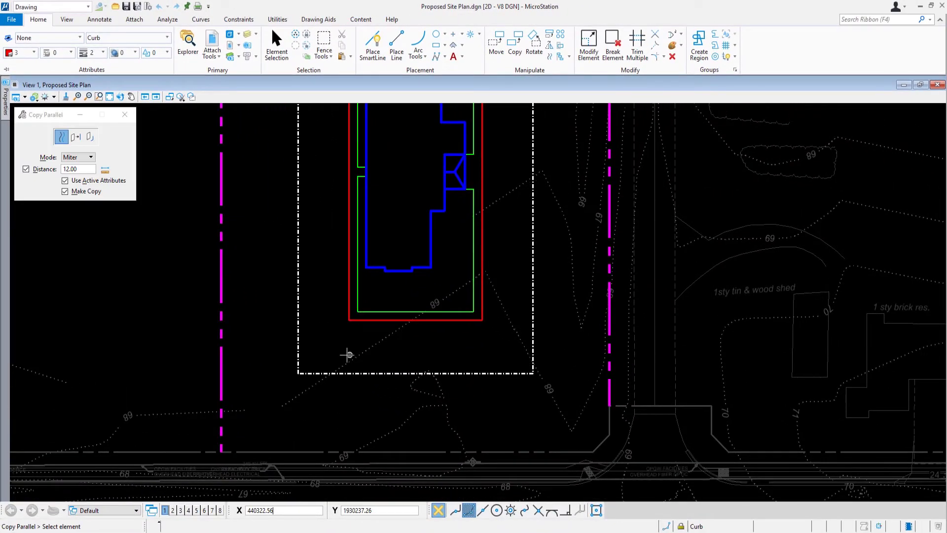
scroll(341, 355, "up", 2)
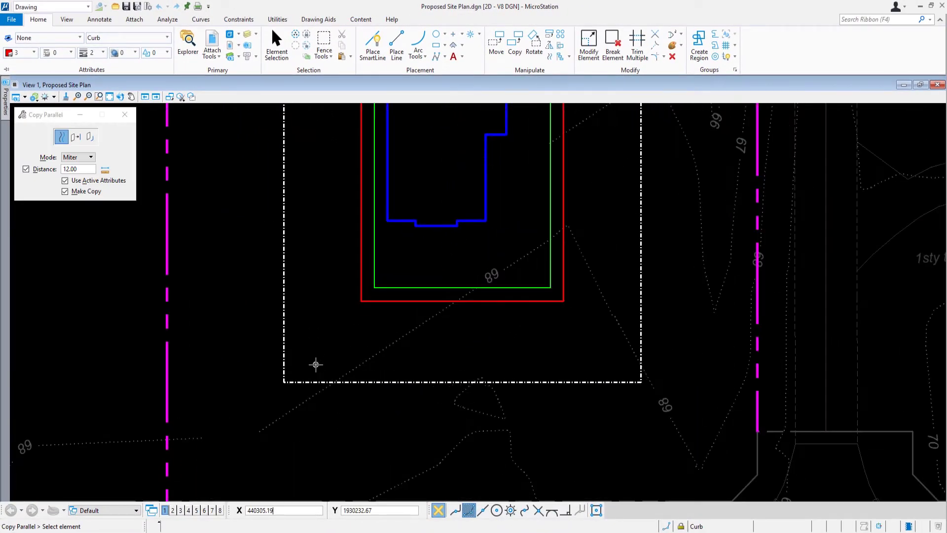
left_click(285, 300)
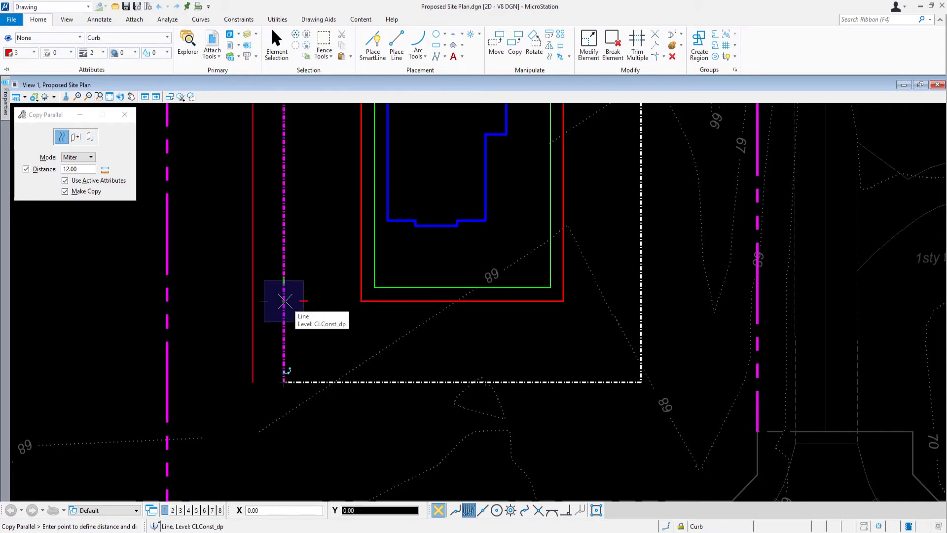
left_click(342, 301)
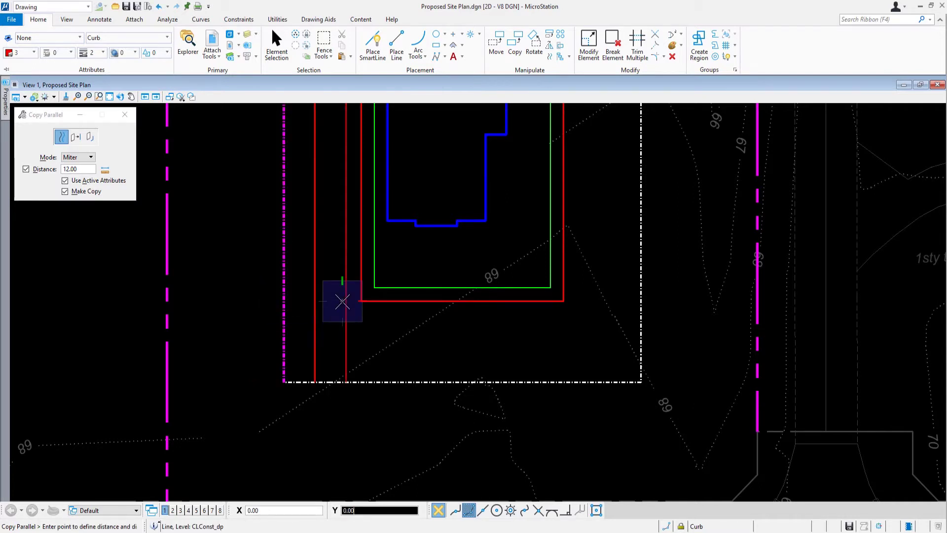
key("ctrl+z")
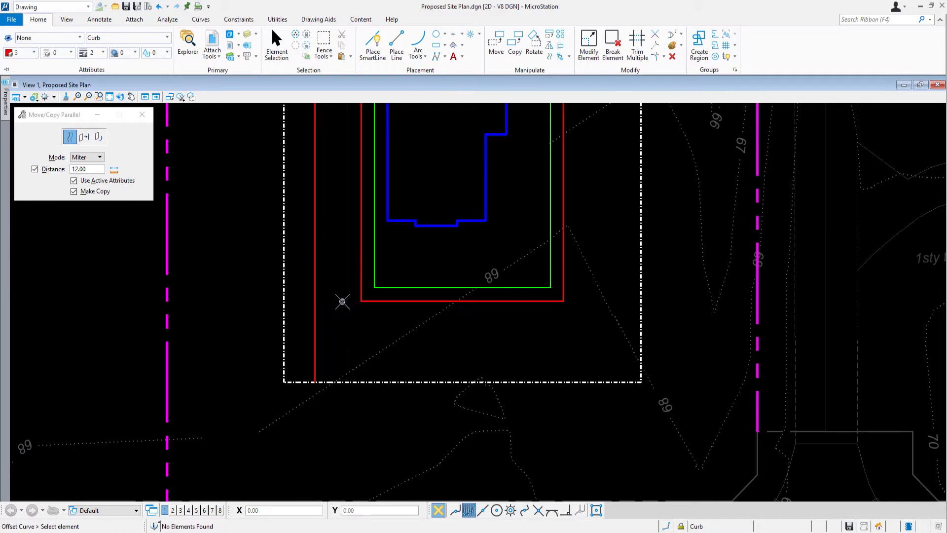
Offset a red curb copy 12.00 above the bottom dashed boundary line.
left_click(389, 380)
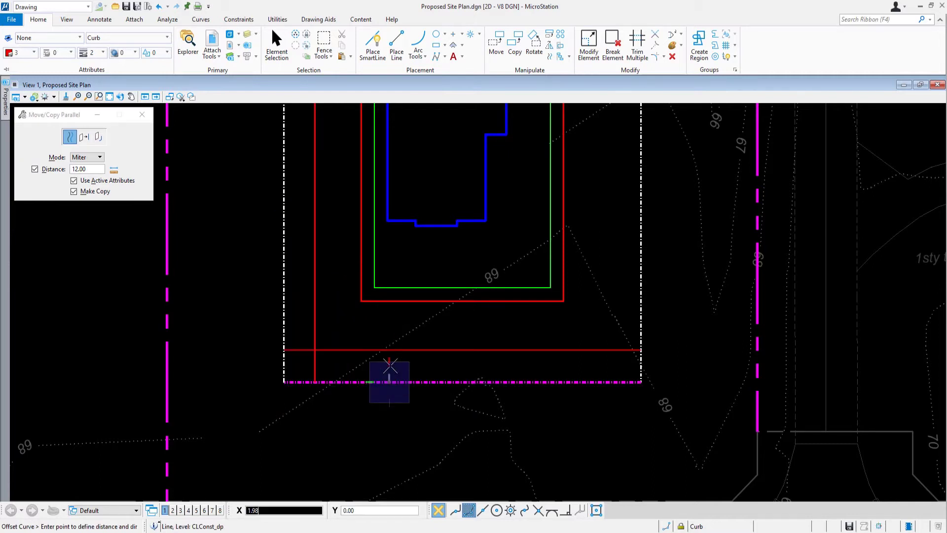
left_click(390, 331)
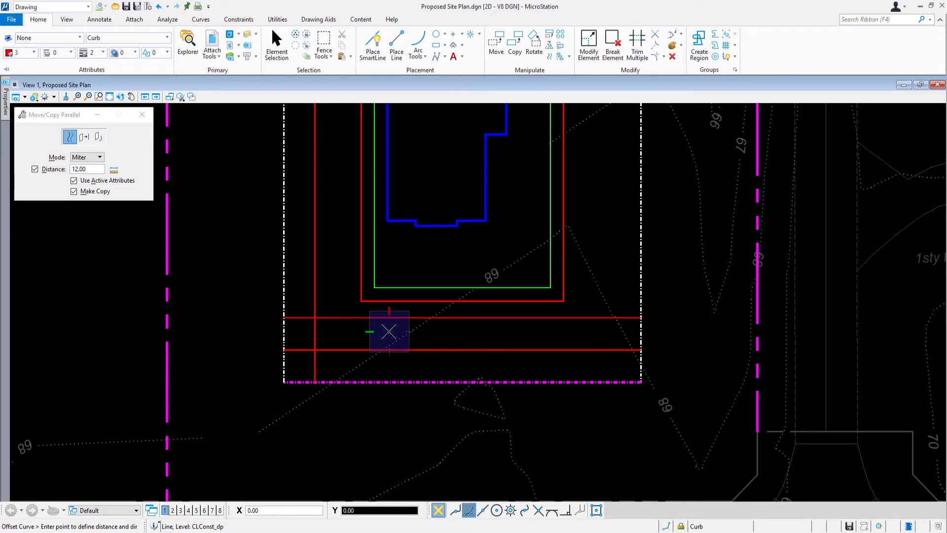
right_click(389, 331)
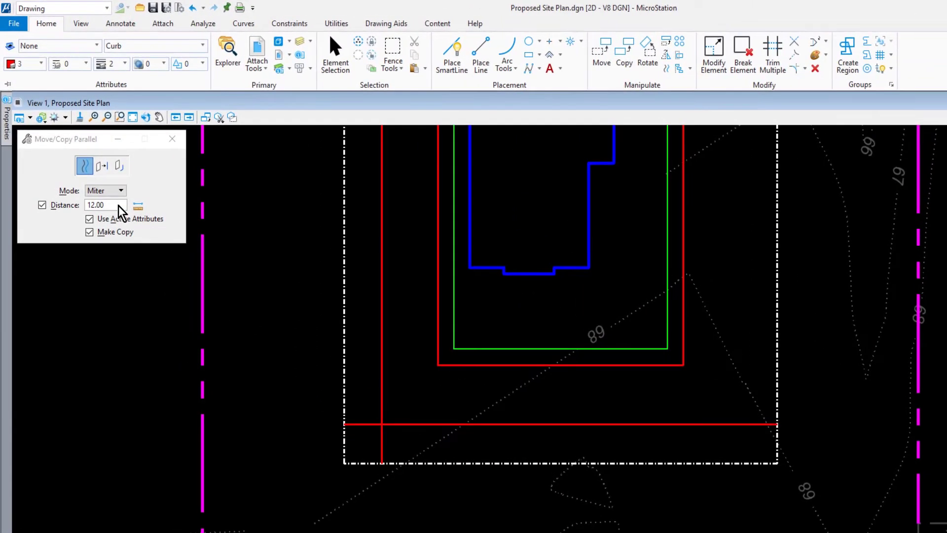
Change the offset to 30.00 and copy the left boundary line 30.00 outward.
double_click(118, 206)
type("30")
key("Tab")
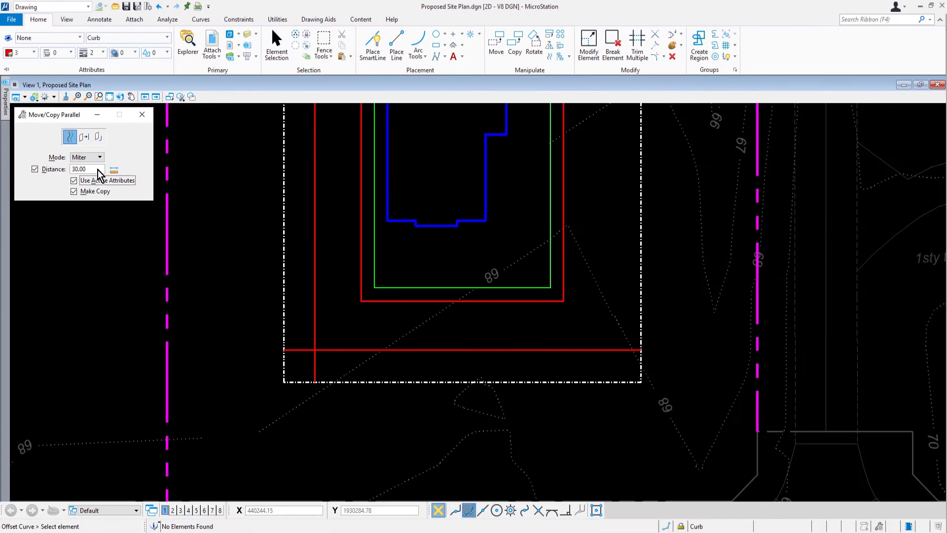
left_click(283, 275)
left_click(241, 282)
right_click(241, 282)
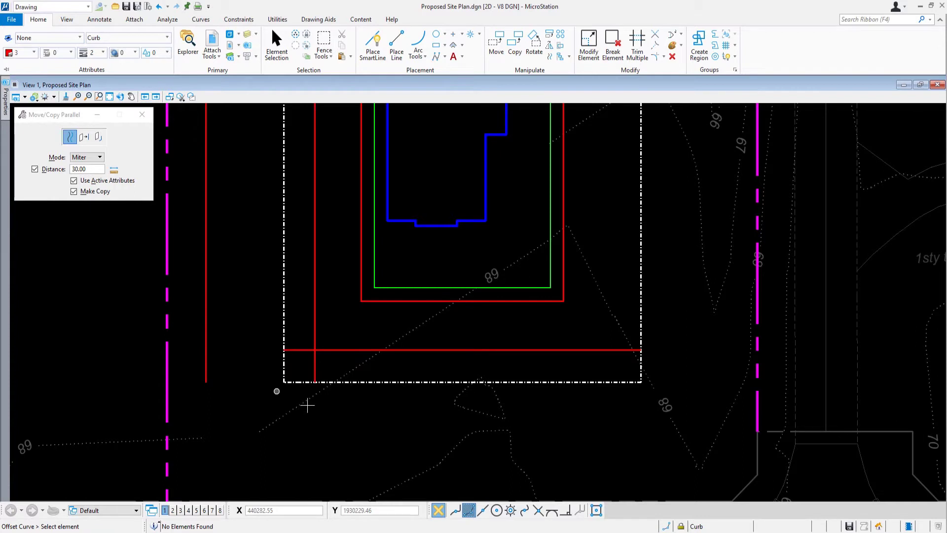
Copy the bottom boundary line 30.00 below it.
left_click(386, 381)
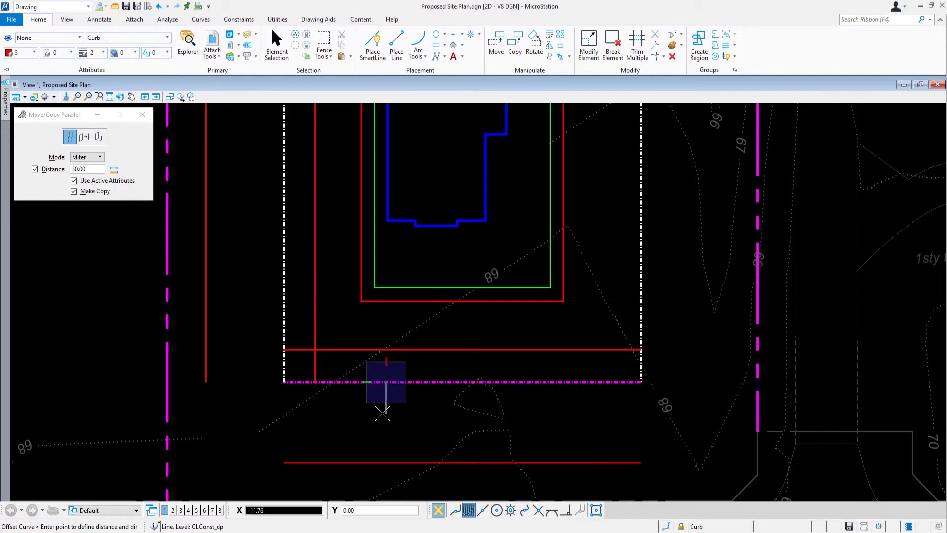
left_click(383, 414)
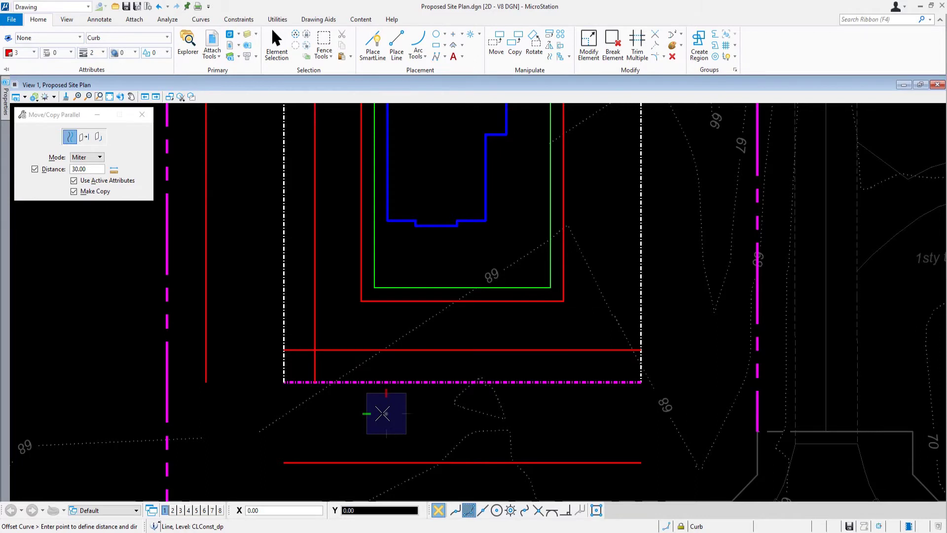
left_click(382, 413)
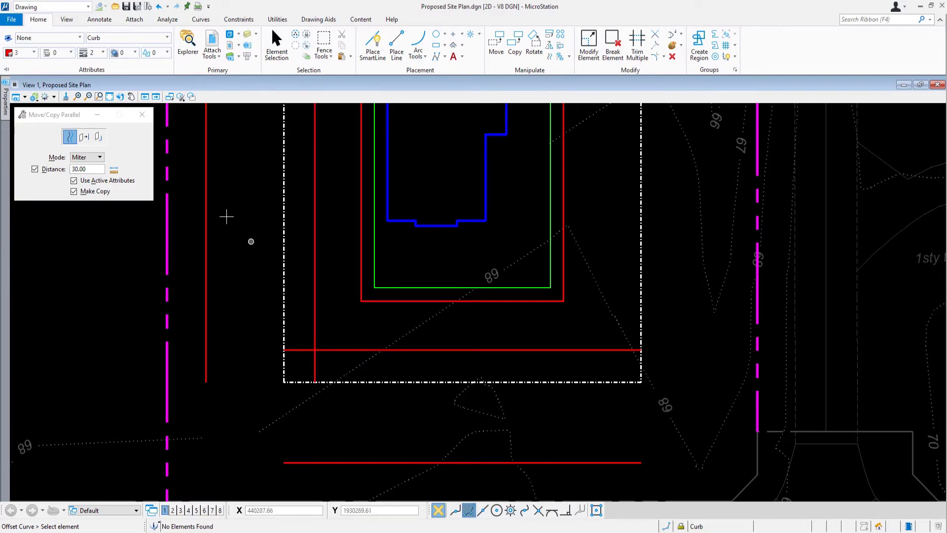
Switch the active level from Curb to PMStripe6W by filtering the level list for PMS.
left_click(165, 39)
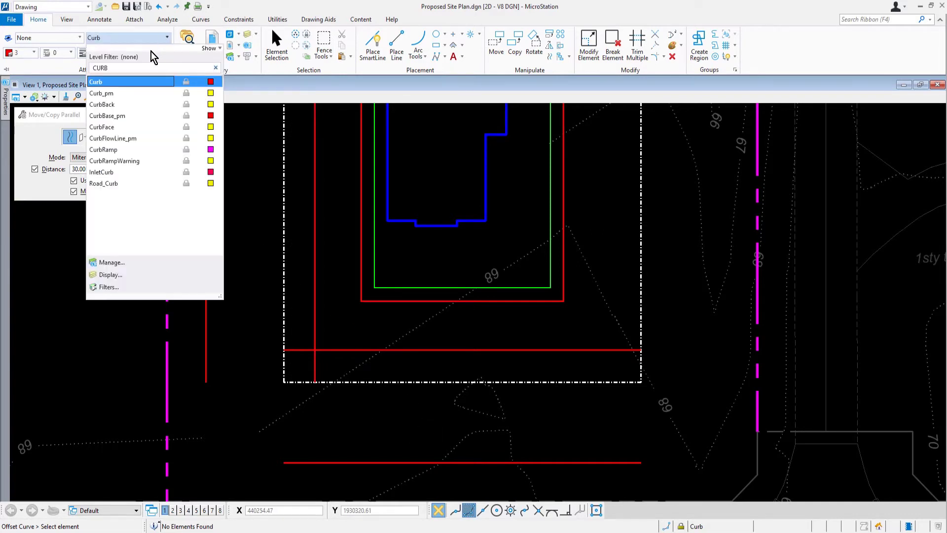
left_click(216, 69)
type("PMS")
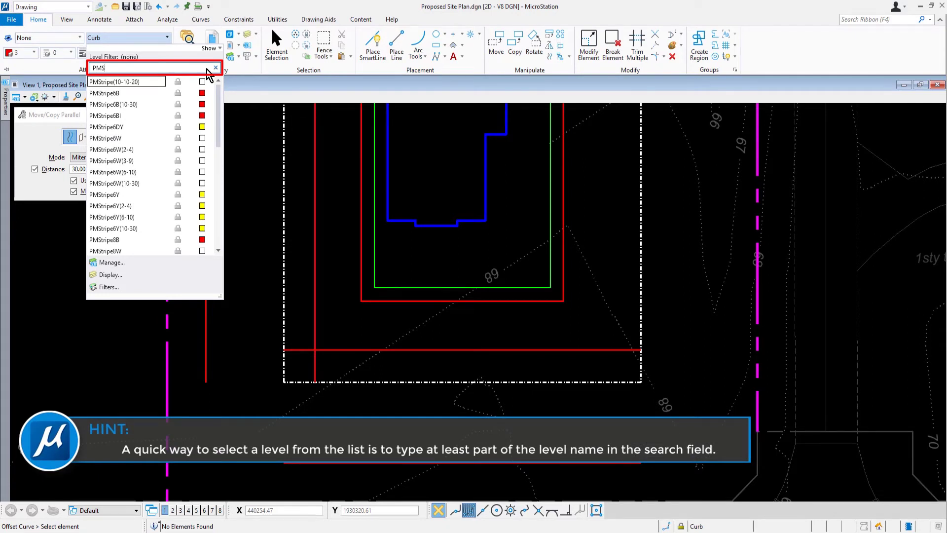
left_click(145, 137)
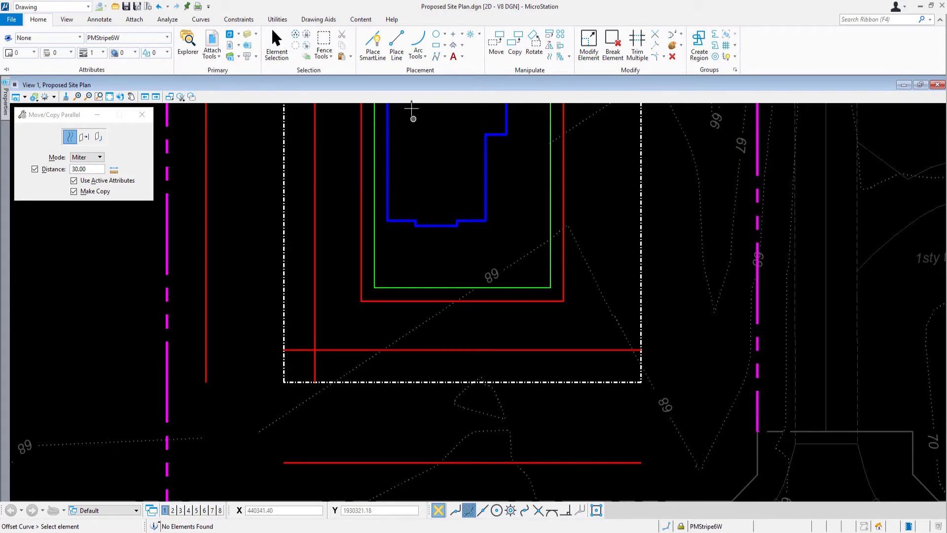
Draw a white SmartLine stripe from the building's curb edge perpendicular to the left red line.
left_click(376, 57)
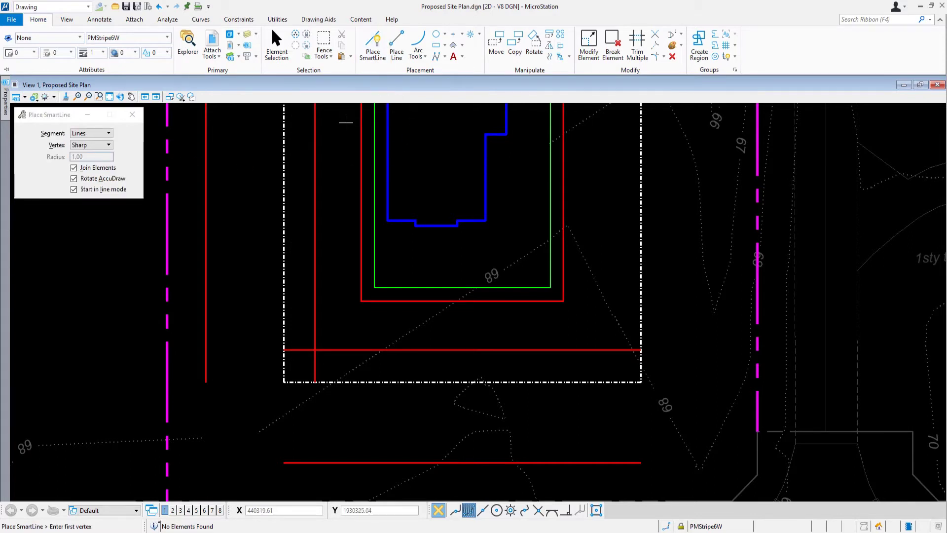
mouse_move(338, 135)
middle_mouse_down()
mouse_move(350, 214)
mouse_move(365, 234)
middle_mouse_up()
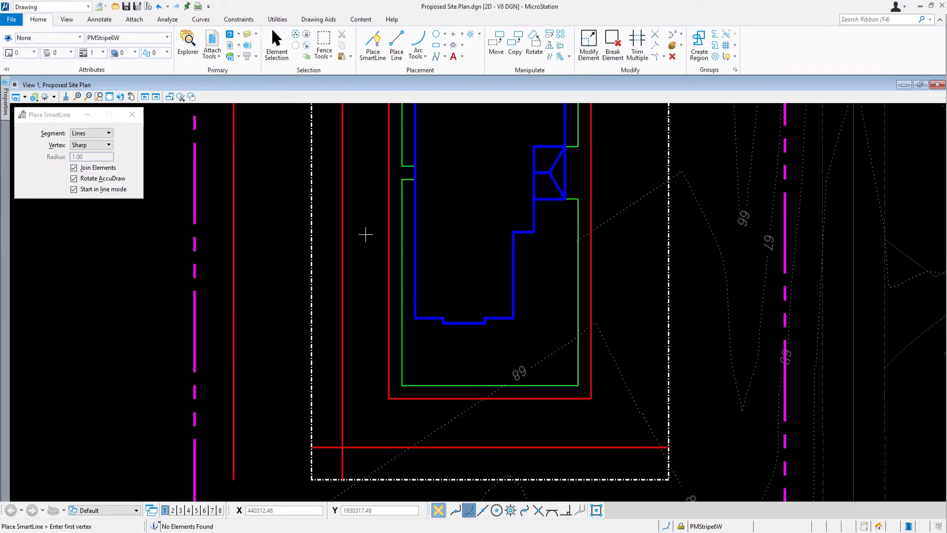
left_click(388, 172)
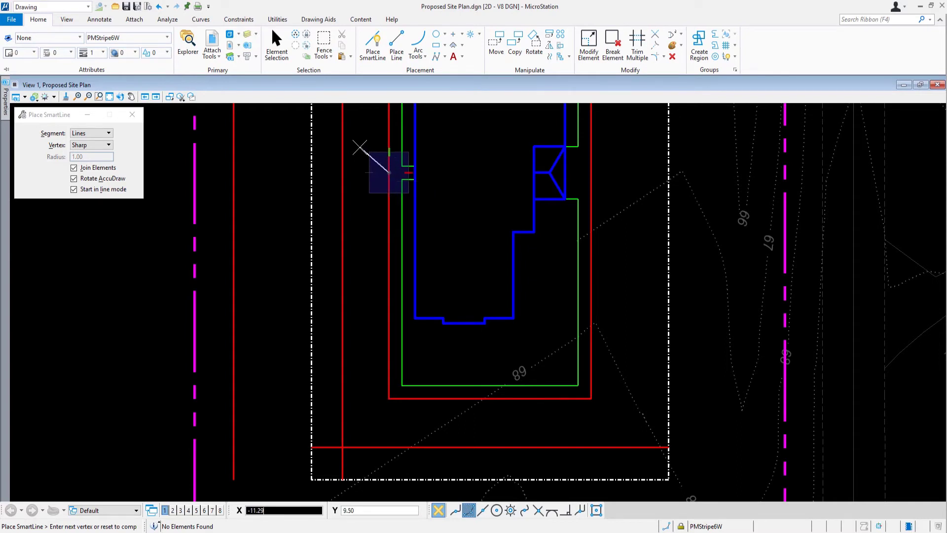
left_click(568, 511)
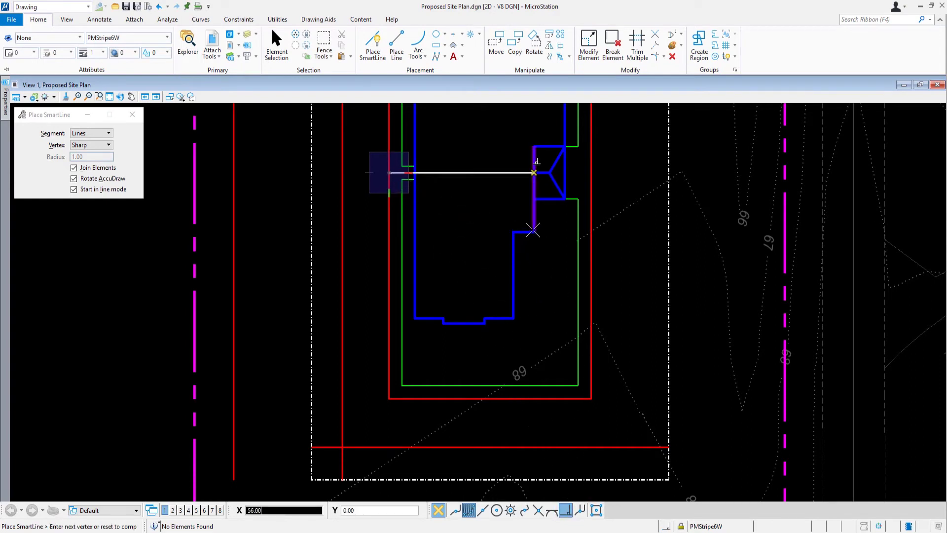
left_click(343, 171)
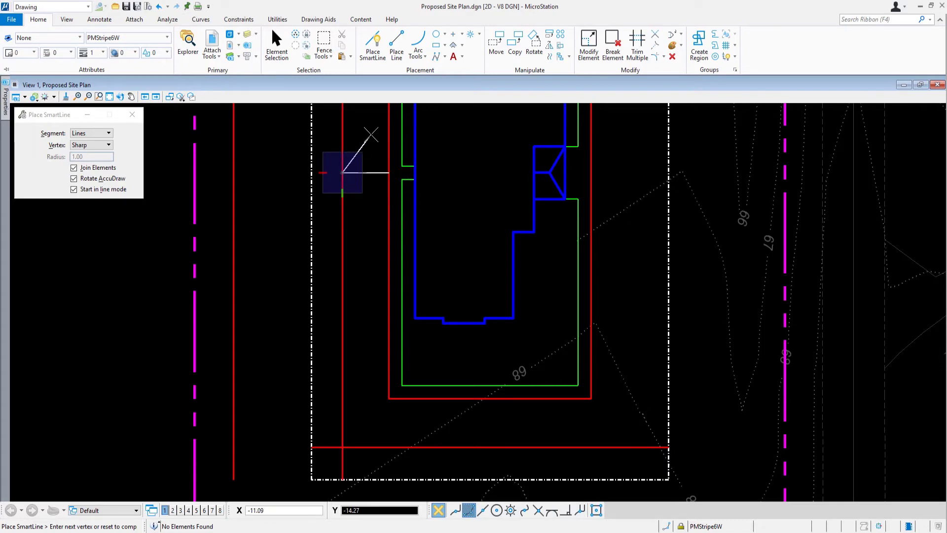
right_click(371, 134)
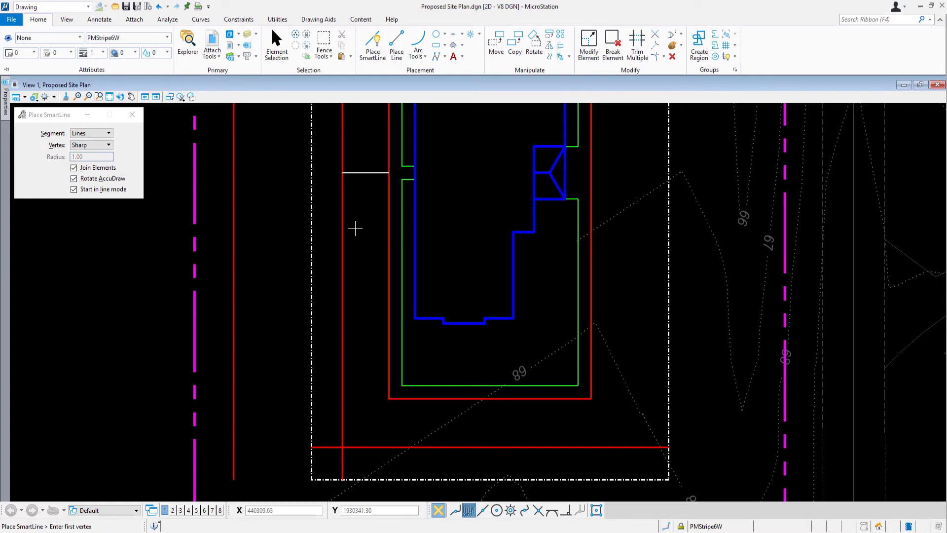
Draw a vertical white stripe from the bottom curb perpendicular to the lower red line.
left_click(490, 397)
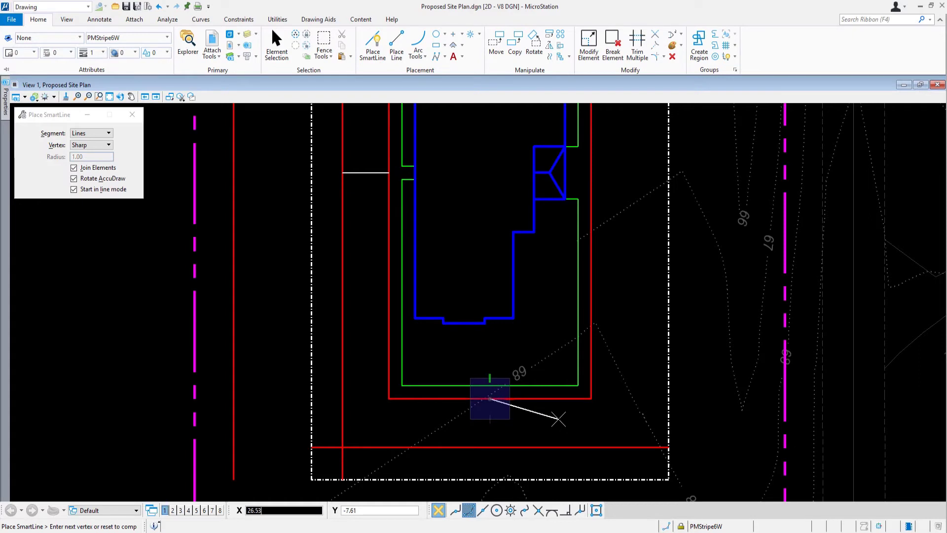
left_click(564, 513)
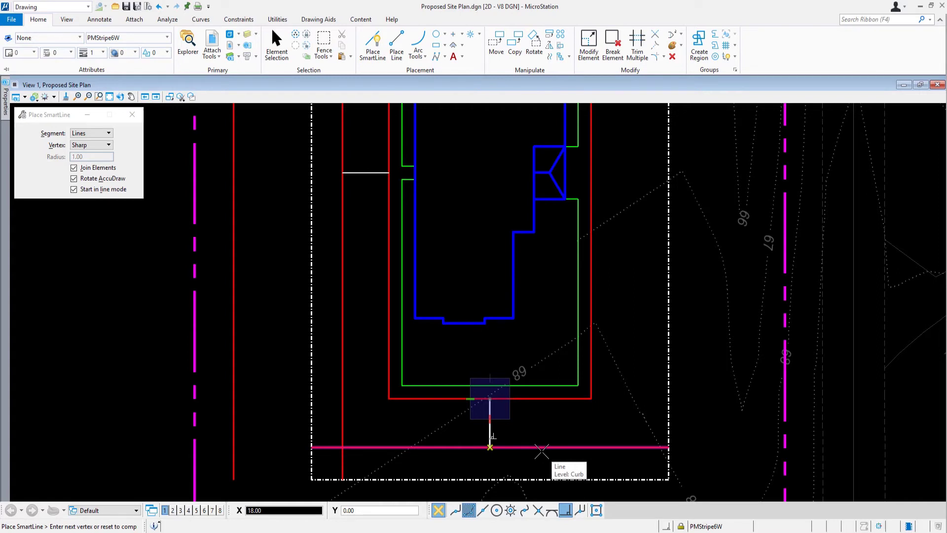
left_click(542, 450)
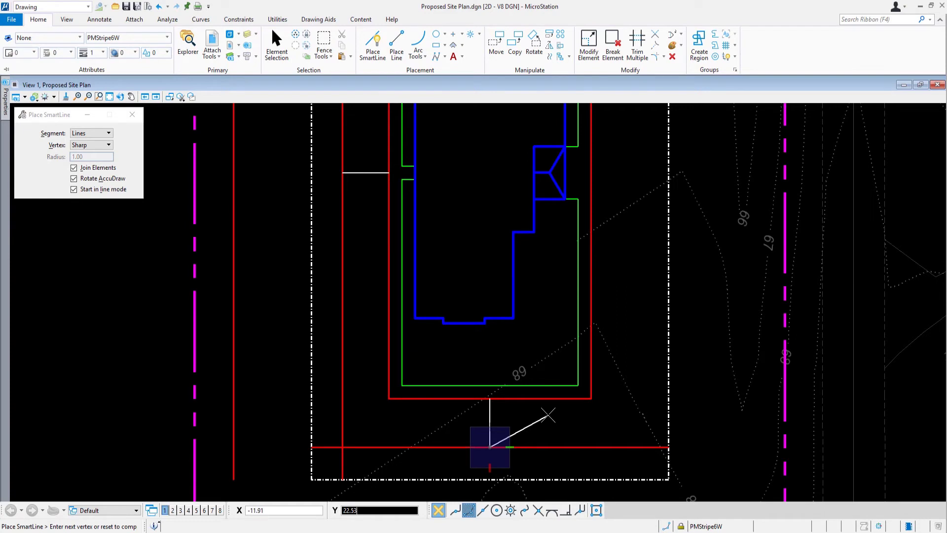
right_click(547, 414)
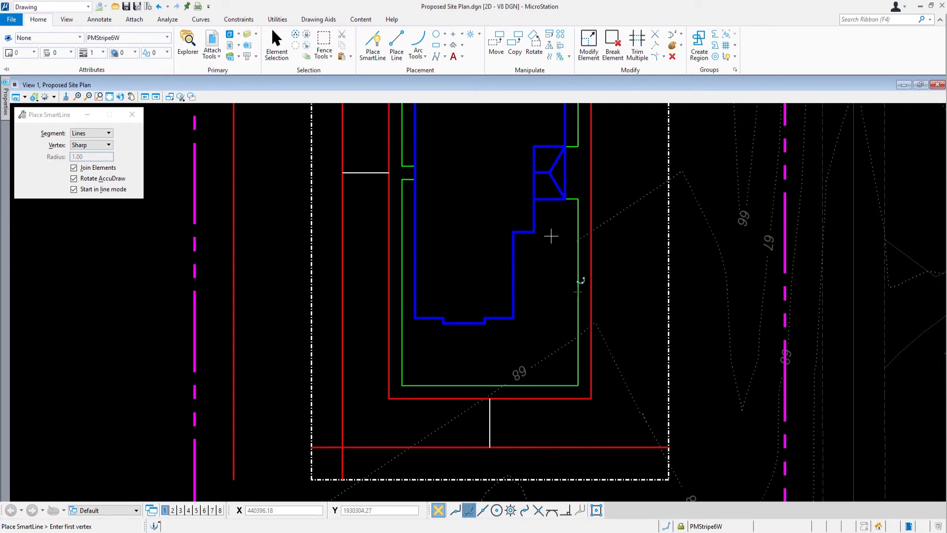
Restart Copy Parallel with the offset distance changed to 9.00.
left_click(549, 56)
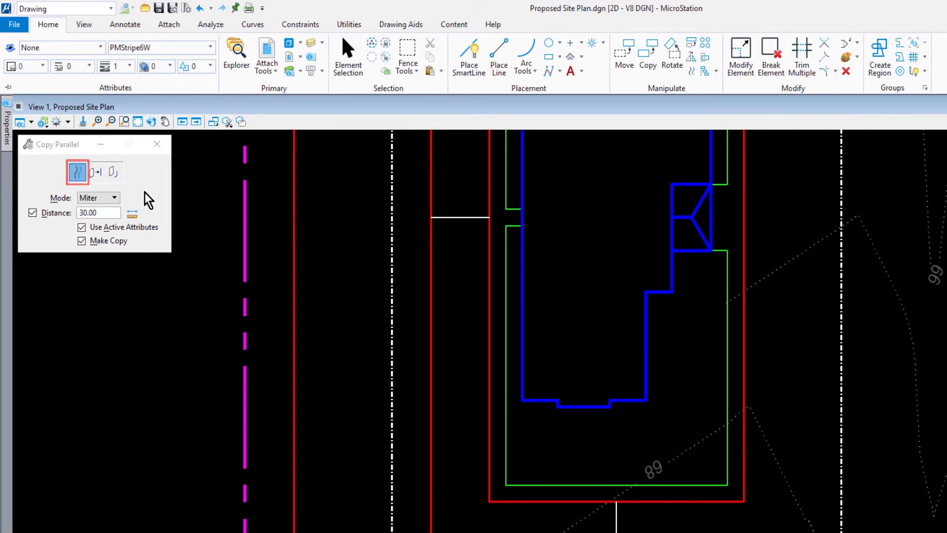
double_click(109, 213)
type("9")
key("Tab")
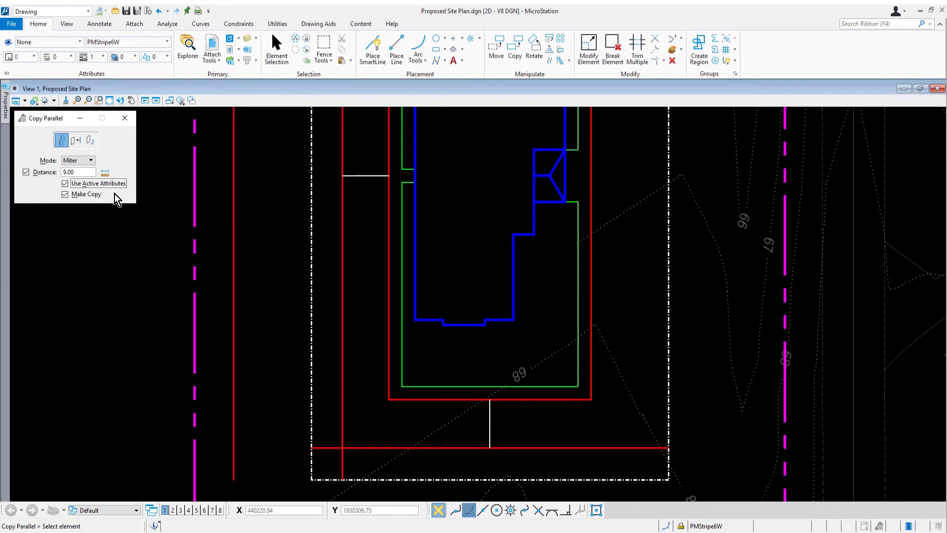
Copy the white stripe five times at 9.00 spacing down the left curb.
left_click(365, 176)
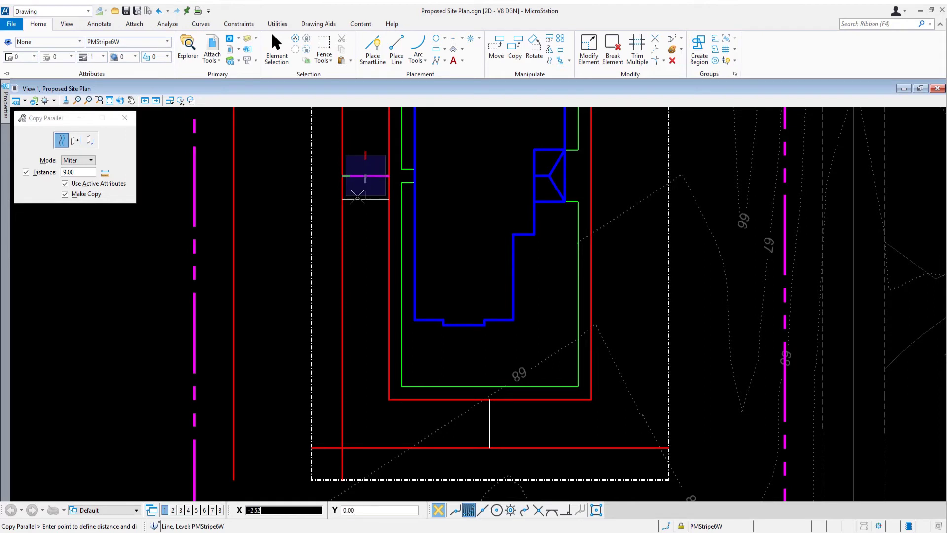
left_click(326, 240)
left_click(326, 239)
left_click(325, 239)
left_click(325, 239)
left_click(325, 239)
left_click(326, 237)
left_click(326, 237)
left_click(326, 237)
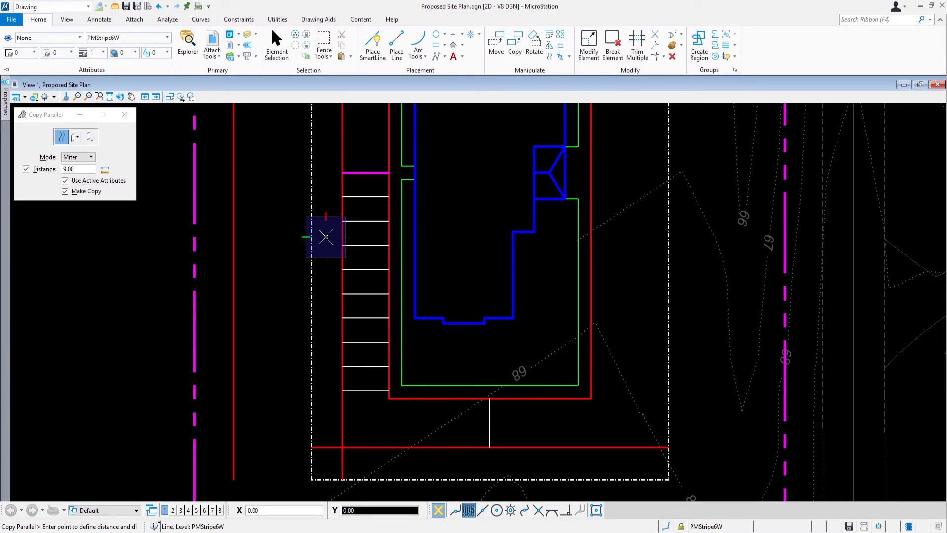
right_click(325, 238)
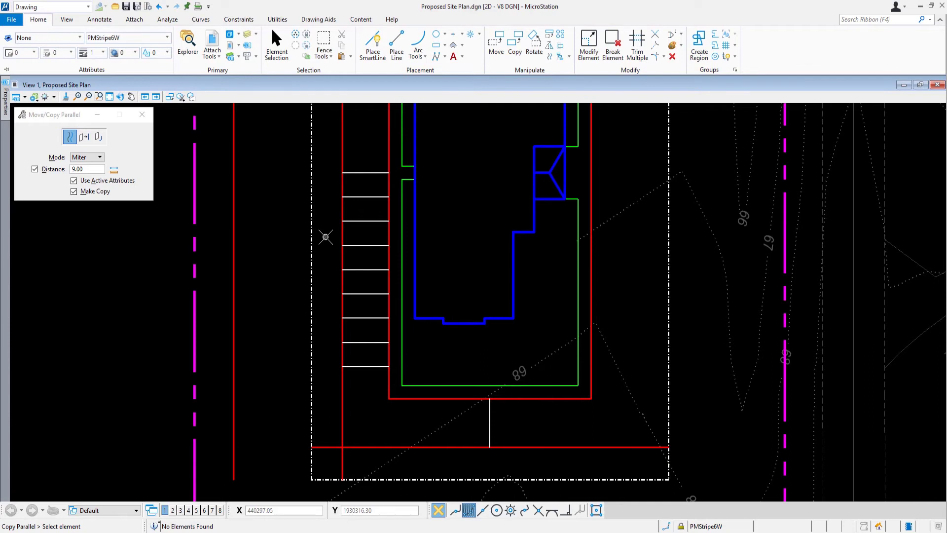
Switch the active level from PMStripe6W back to Curb by filtering for CURB.
left_click(167, 38)
left_click(215, 68)
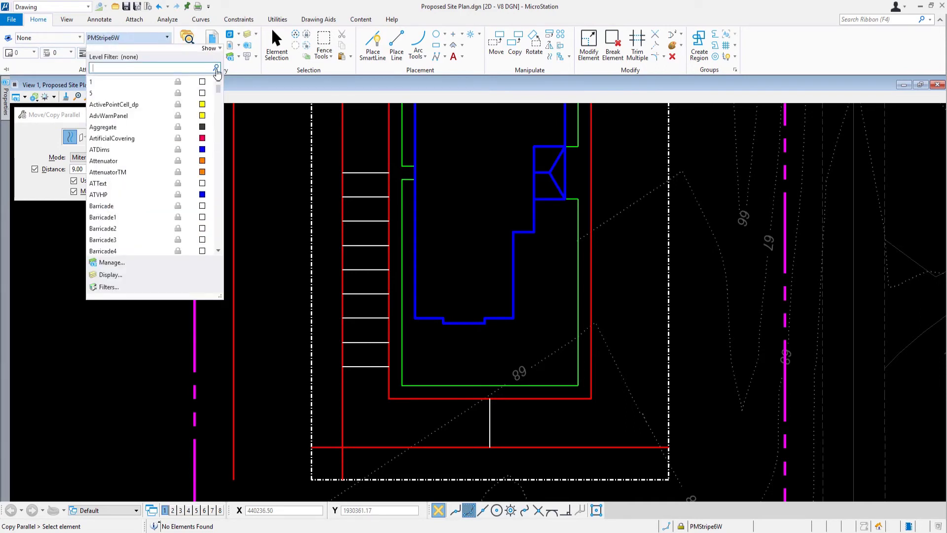
type("CURB")
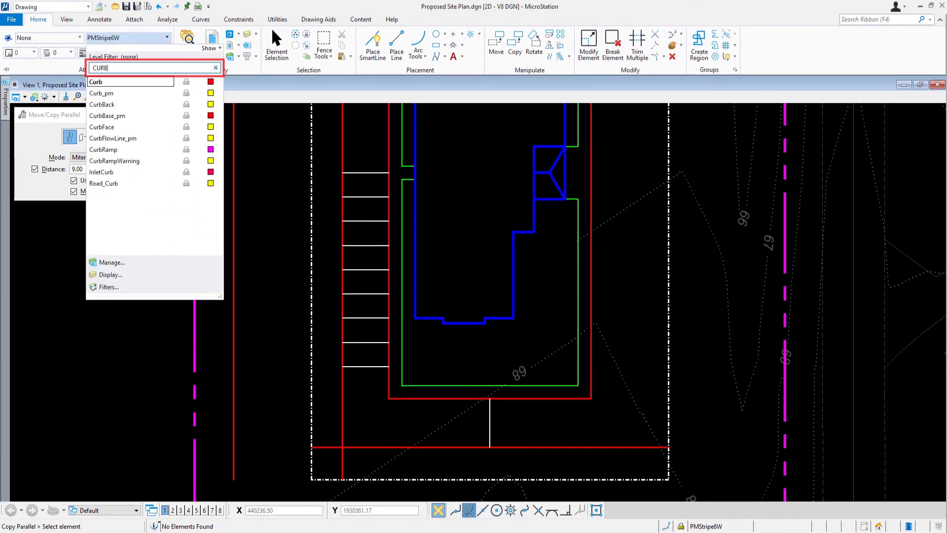
left_click(154, 82)
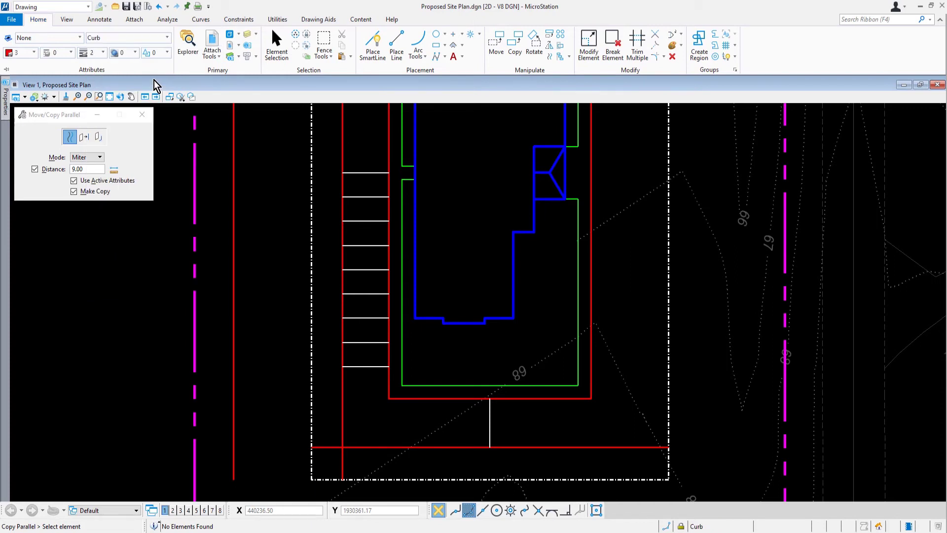
Copy the lowest white stripe 9.00 below as a red curb line, then turn off Use Active Attributes.
left_click(360, 367)
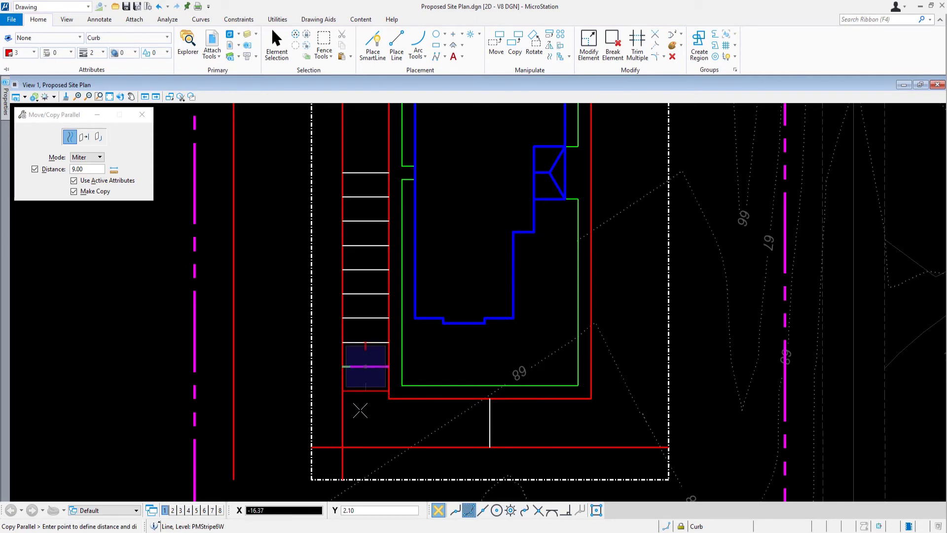
left_click(360, 411)
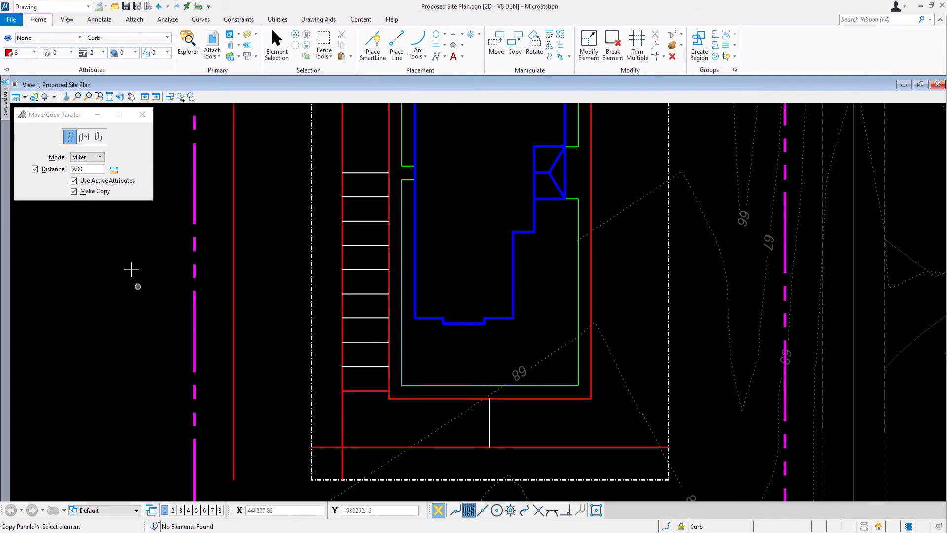
left_click(123, 184)
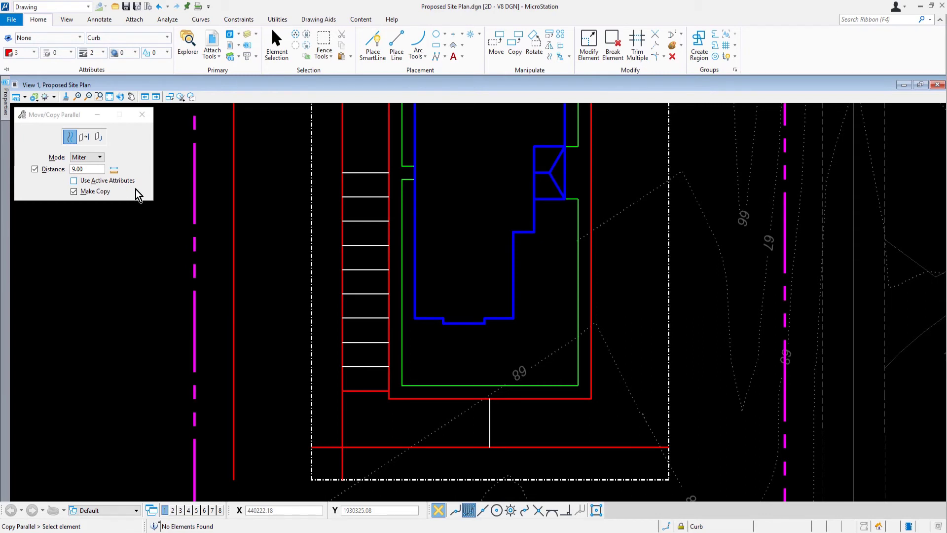
Place three white copies of the bottom vertical stripe leftward at 9.00 spacing along the lower curb.
left_click(490, 422)
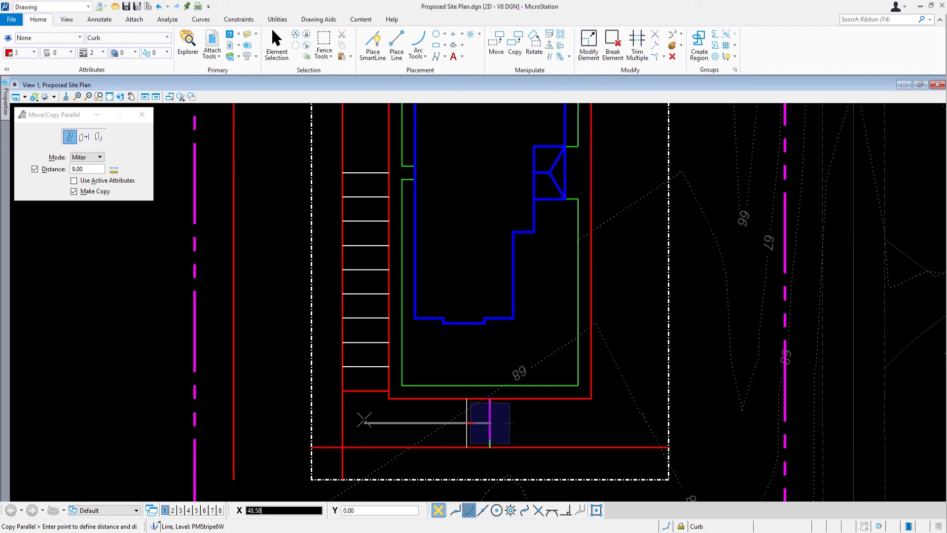
left_click(364, 419)
left_click(364, 420)
left_click(364, 419)
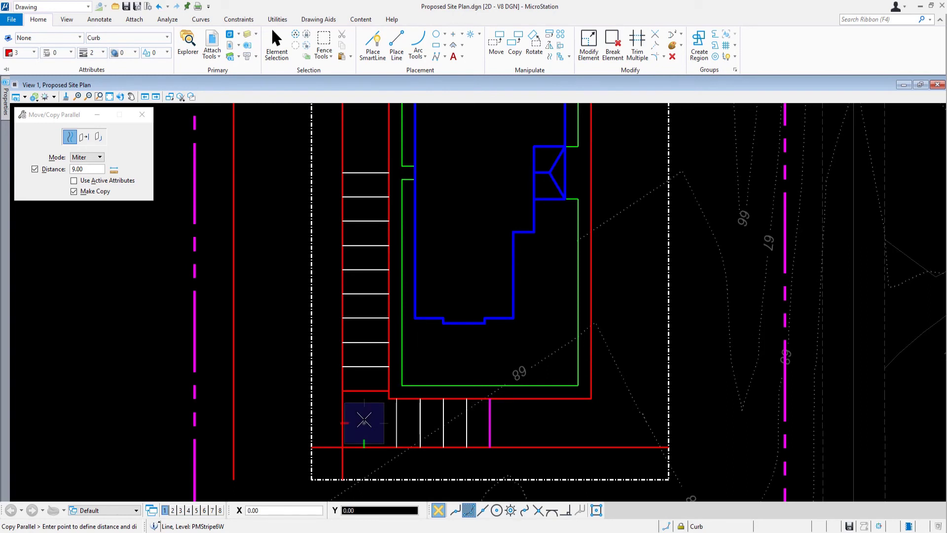
right_click(364, 419)
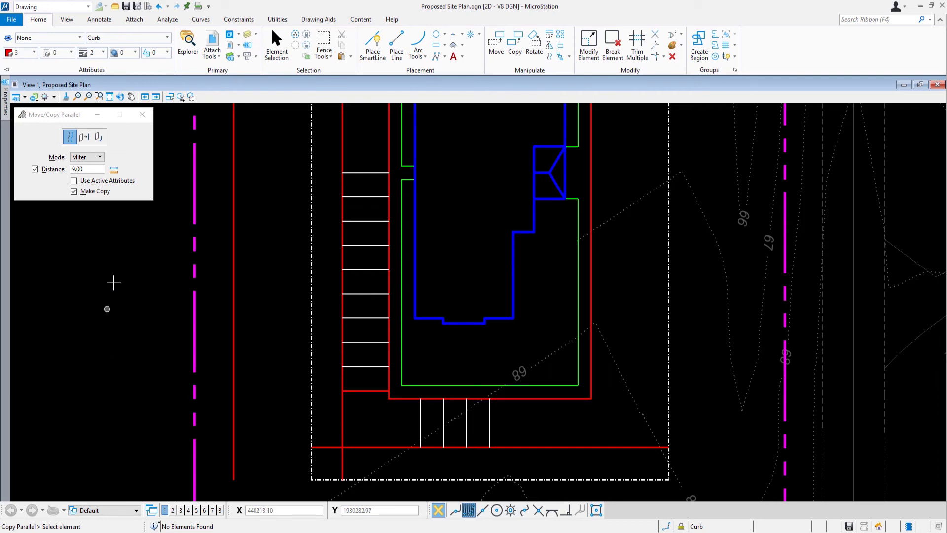
Re-enable Use Active Attributes and copy the leftmost bottom stripe leftward as red Curb-level lines.
left_click(119, 182)
left_click(420, 422)
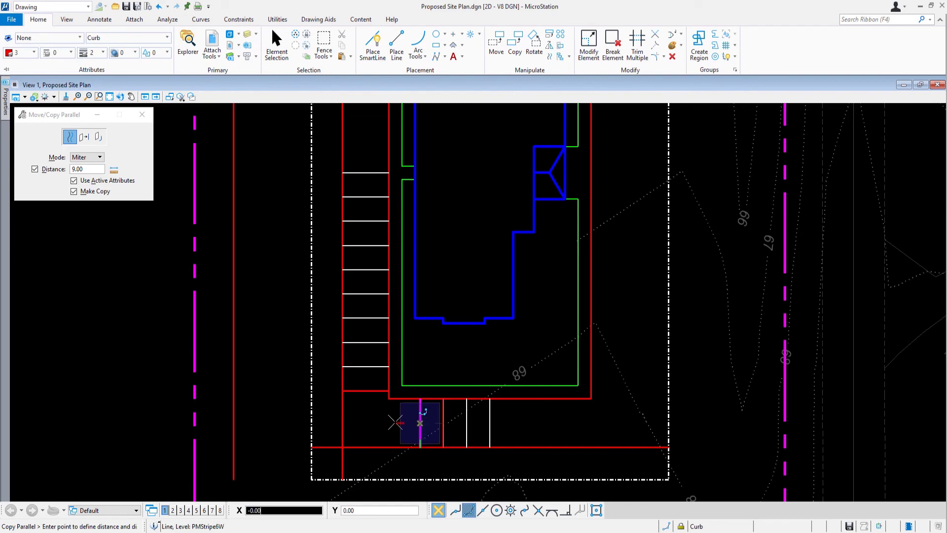
left_click(325, 418)
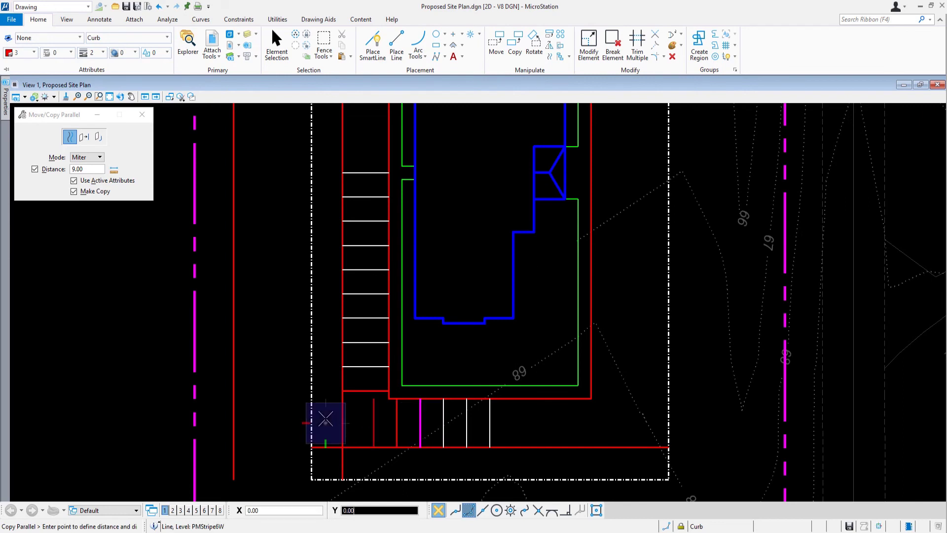